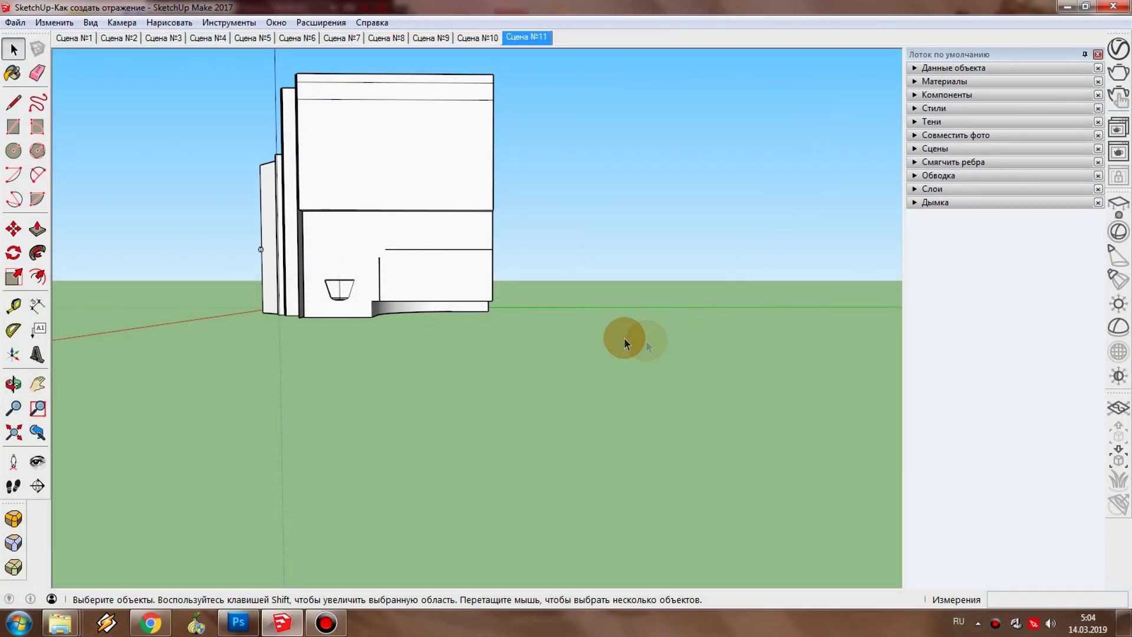
Step: Orbit and zoom the view to look down into the bathroom toward the mirror
mouse_move(439, 174)
middle_down()
mouse_move(448, 194)
mouse_move(397, 183)
mouse_move(481, 296)
mouse_move(494, 354)
mouse_move(258, 354)
middle_up()
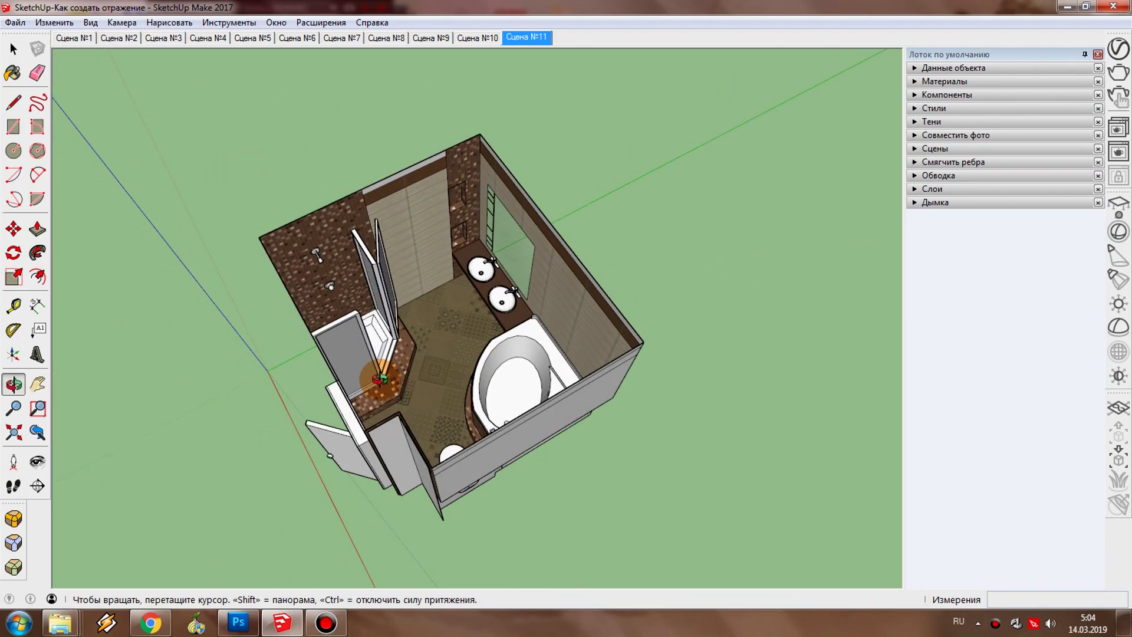
drag(258, 354, 670, 343)
mouse_move(470, 343)
middle_down()
mouse_move(366, 324)
mouse_move(518, 311)
mouse_move(545, 348)
mouse_move(316, 210)
mouse_move(225, 248)
mouse_move(210, 177)
mouse_move(361, 158)
mouse_move(463, 169)
mouse_move(501, 278)
mouse_move(506, 423)
middle_up()
scroll(494, 353, up, 5)
scroll(510, 349, down, 5)
mouse_move(508, 348)
middle_down()
mouse_move(399, 285)
mouse_move(619, 394)
mouse_move(473, 318)
middle_up()
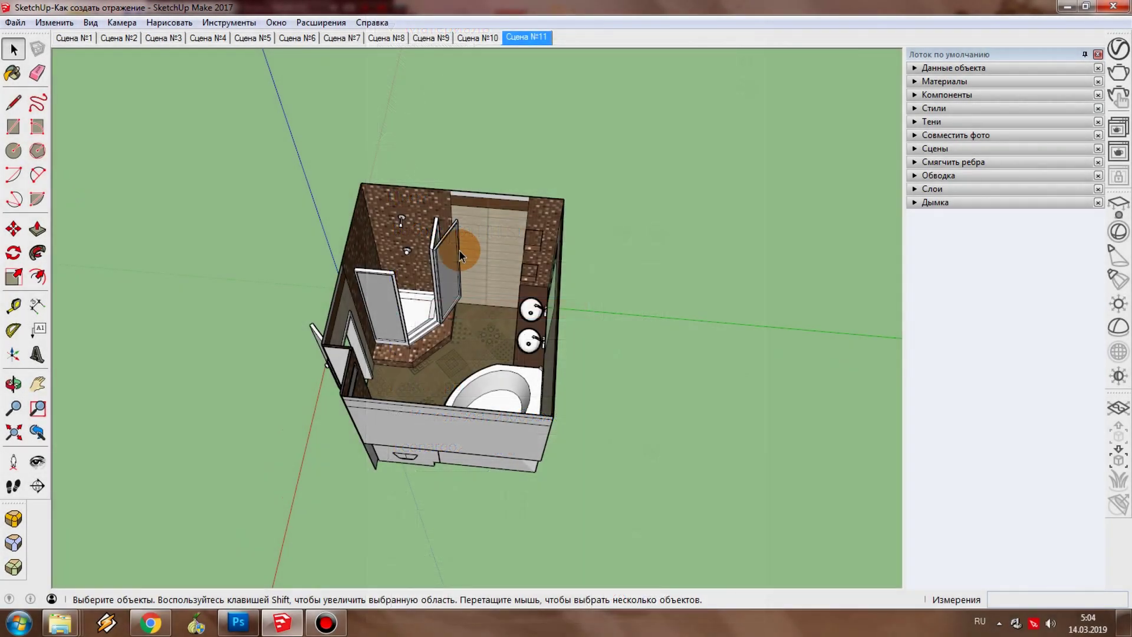
Step: Orbit and zoom back out to the whole bathroom, then collapse the Materials panel
mouse_move(458, 251)
middle_down()
mouse_move(419, 308)
mouse_move(617, 399)
middle_up()
scroll(617, 400, up, 2)
scroll(508, 355, up, 3)
scroll(508, 356, up, 2)
mouse_move(494, 354)
middle_down()
mouse_move(227, 263)
mouse_move(203, 202)
mouse_move(219, 101)
mouse_move(240, 157)
mouse_move(346, 146)
mouse_move(454, 164)
mouse_move(500, 202)
mouse_move(512, 357)
mouse_move(375, 267)
mouse_move(465, 323)
mouse_move(640, 404)
mouse_move(531, 336)
mouse_move(474, 318)
middle_up()
scroll(511, 350, down, 2)
scroll(508, 349, down, 3)
scroll(509, 349, down, 2)
click(460, 256)
Step: Select the bathroom group and Ctrl-move a copy beside the original room
click(458, 251)
mouse_move(459, 251)
middle_down()
mouse_move(475, 283)
mouse_move(415, 271)
middle_up()
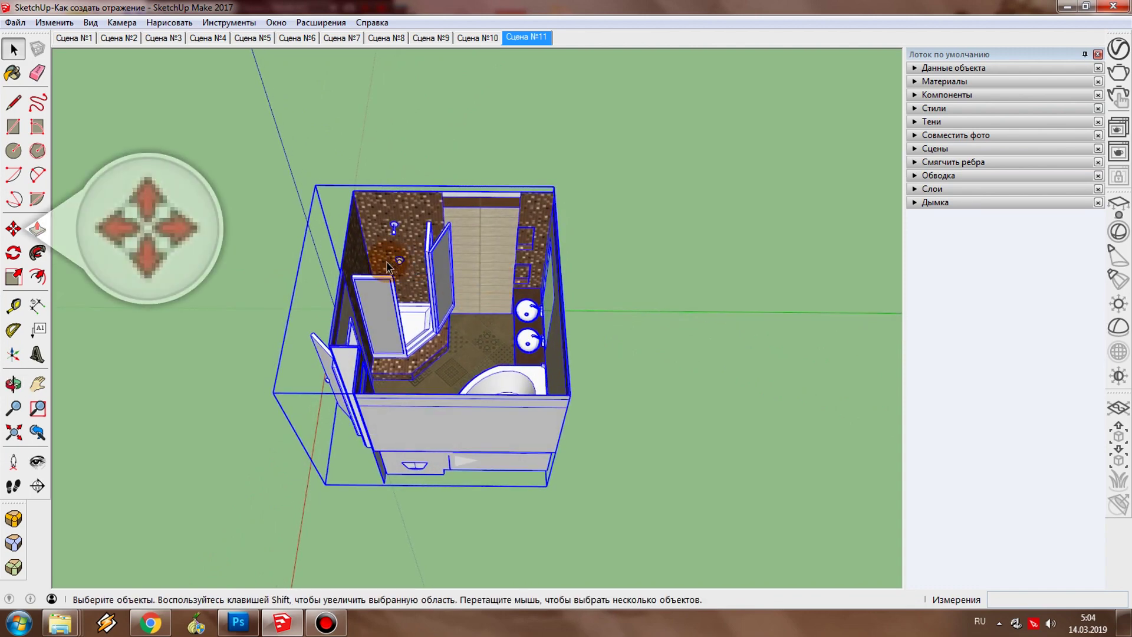
click(13, 229)
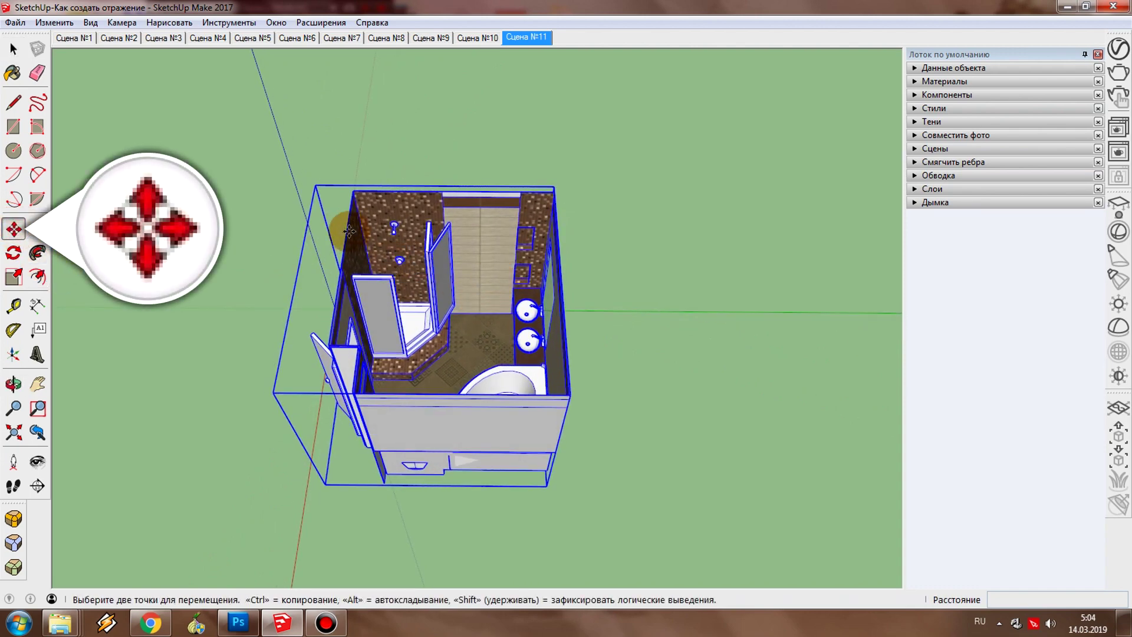
click(384, 202)
key(ctrl)
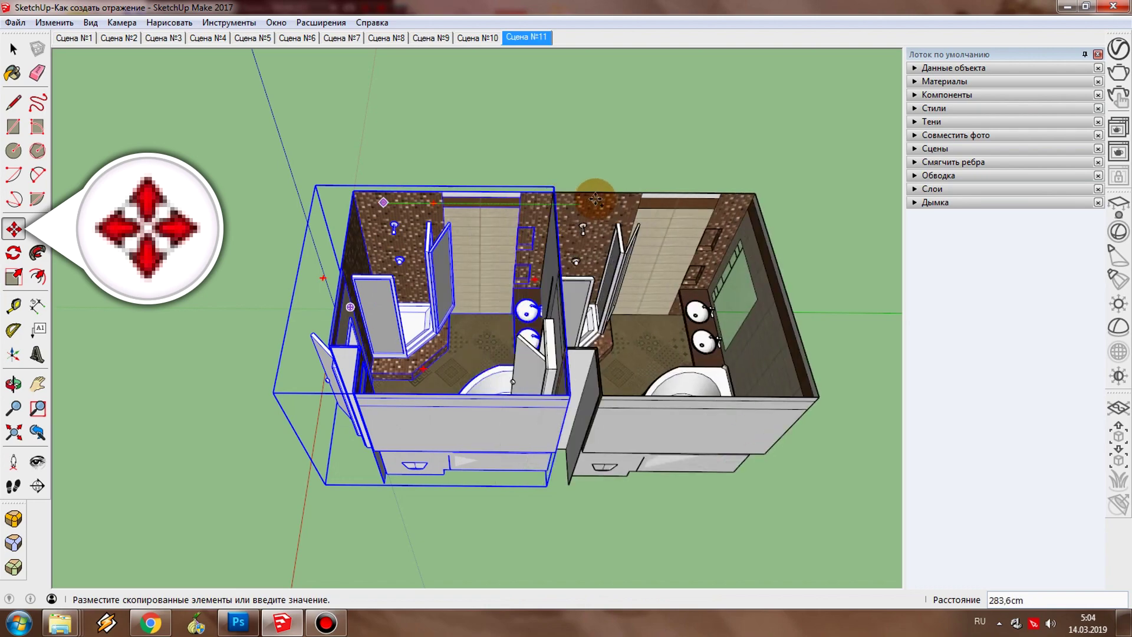
click(609, 201)
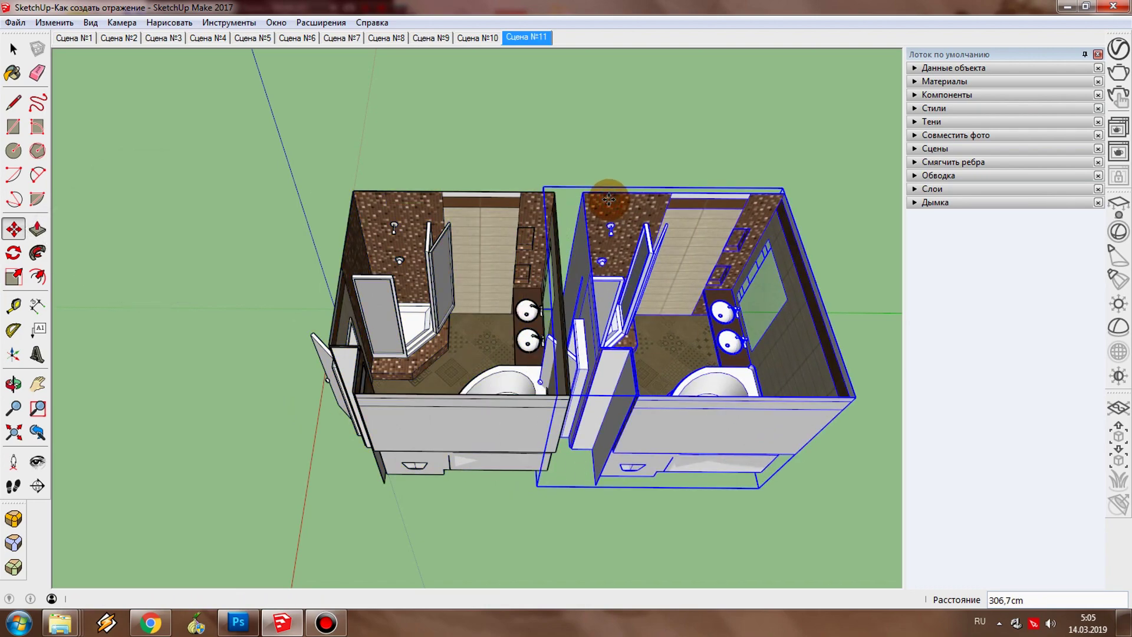
Step: Flip the copy along its green axis and slide it flush against the original
right_click(613, 202)
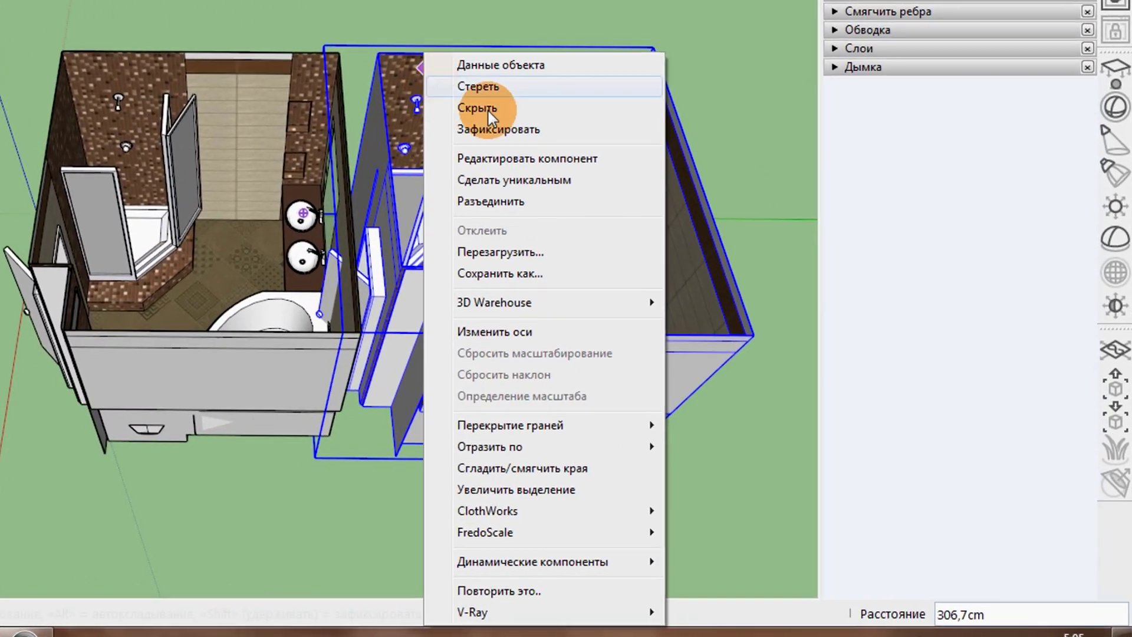
mouse_move(477, 436)
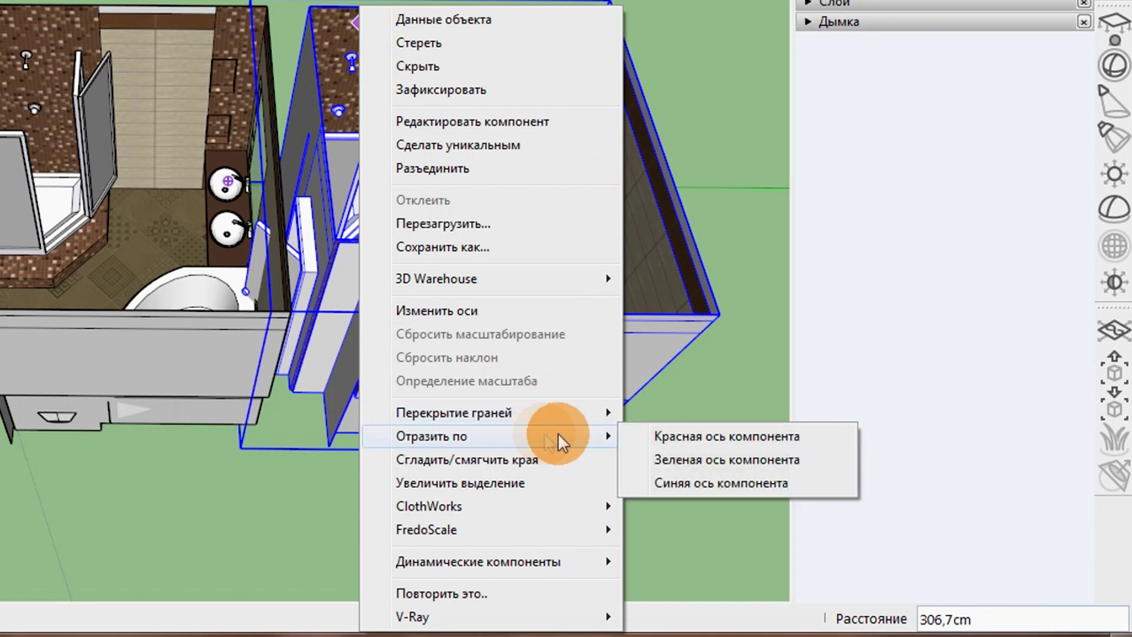
click(694, 459)
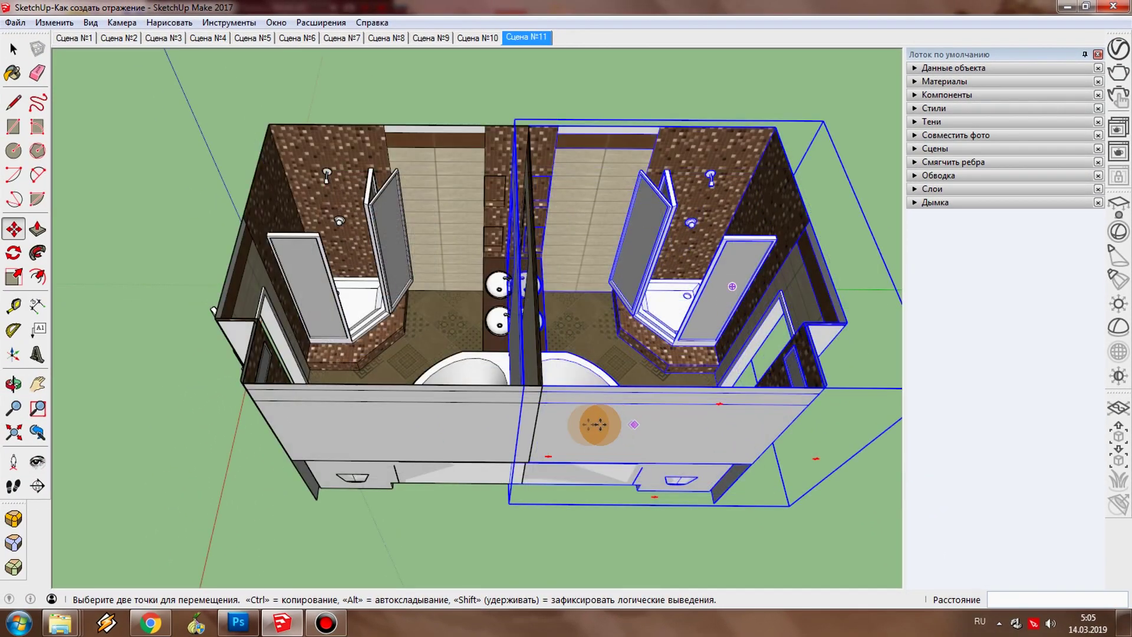
click(581, 425)
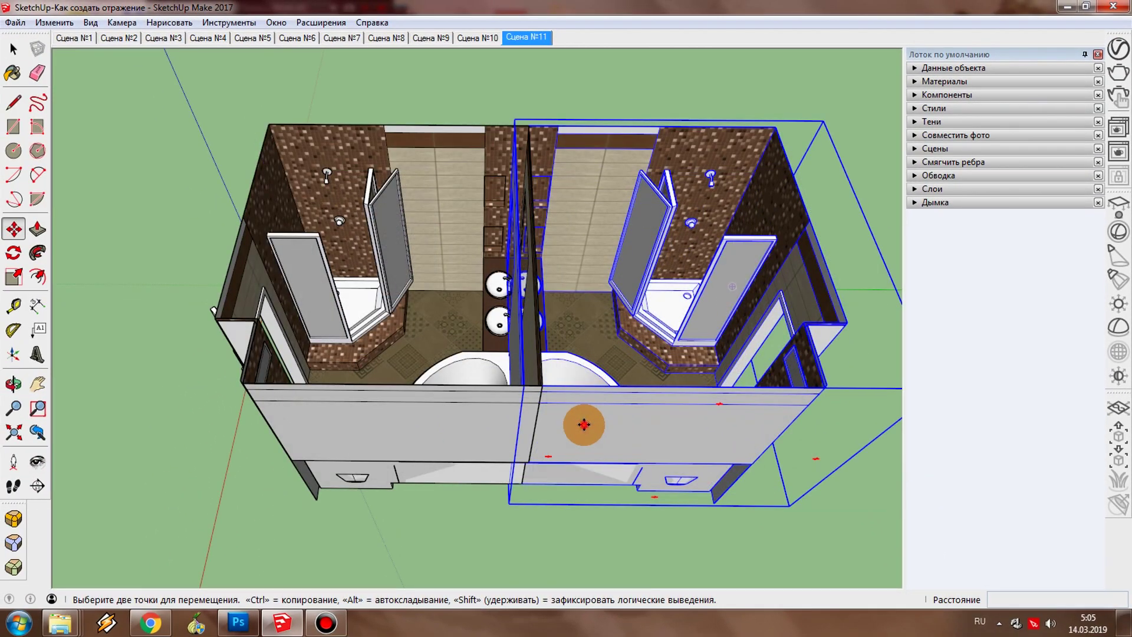
click(586, 417)
scroll(581, 407, up, 3)
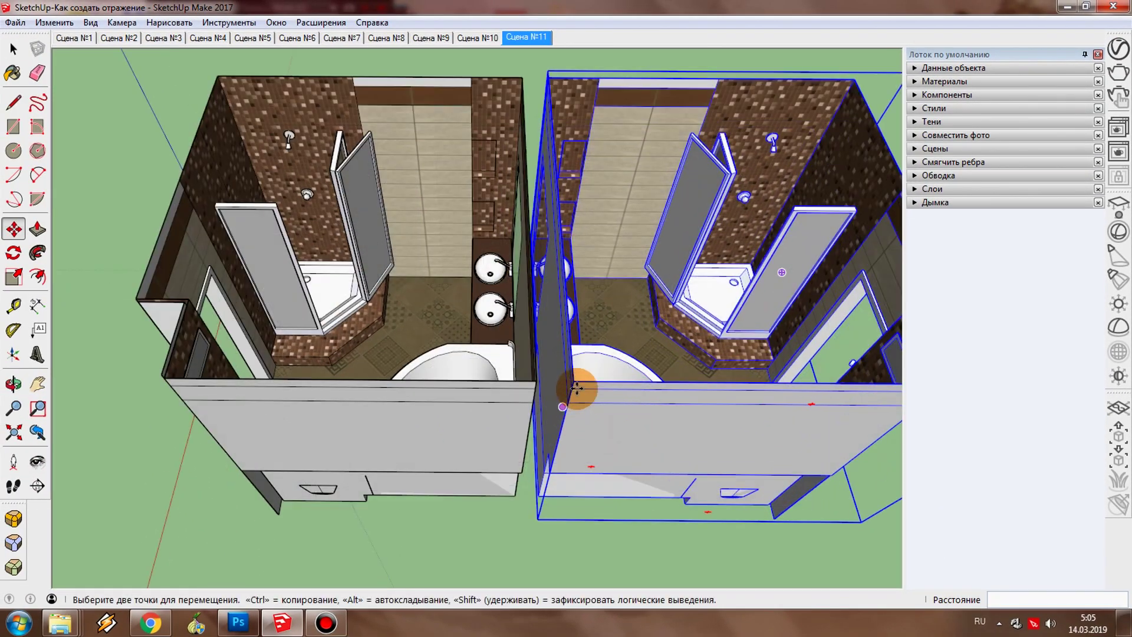
scroll(576, 387, up, 2)
scroll(575, 386, up, 2)
drag(571, 372, 479, 371)
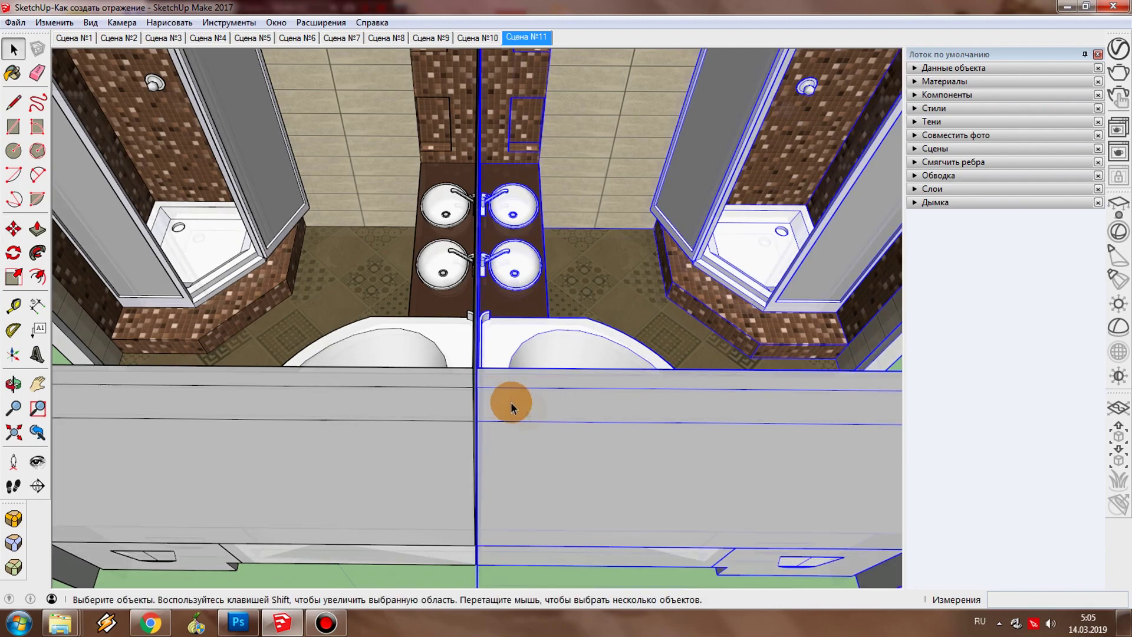
Step: Orbit to the double sinks to check the mirror now shows the copy's reflection
scroll(510, 406, down, 5)
middle_drag(566, 379, 642, 194)
middle_drag(681, 312, 171, 315)
scroll(564, 390, up, 5)
mouse_move(565, 390)
middle_down()
mouse_move(589, 252)
mouse_move(621, 189)
mouse_move(531, 546)
mouse_move(492, 342)
mouse_move(480, 354)
mouse_move(576, 503)
mouse_move(427, 539)
middle_up()
scroll(428, 539, down, 3)
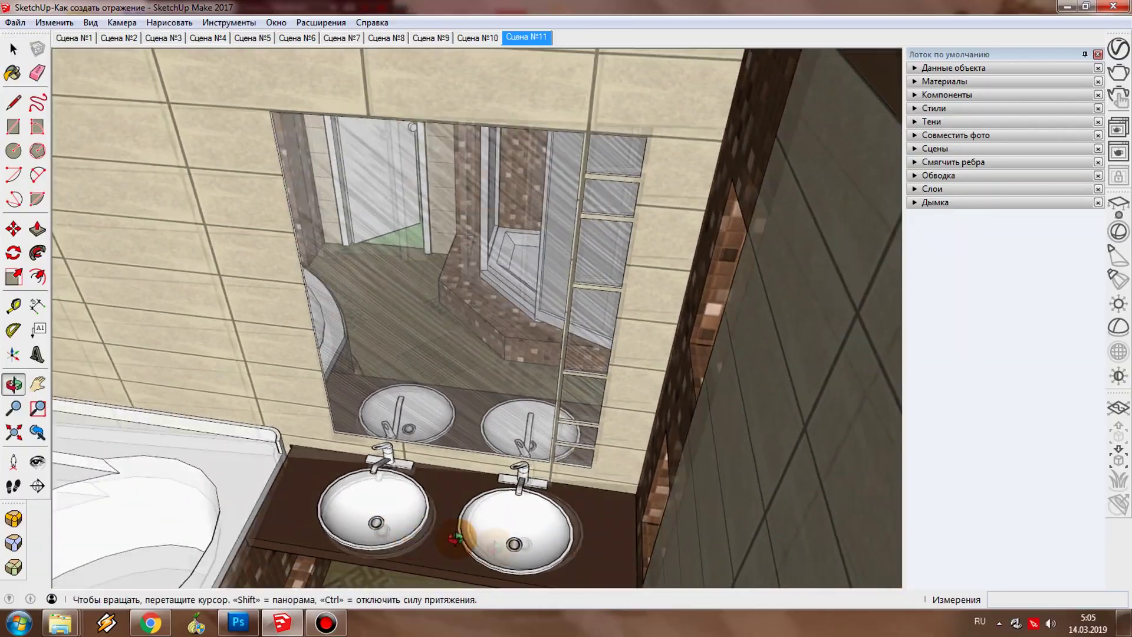
scroll(488, 384, down, 3)
scroll(488, 409, down, 2)
mouse_move(488, 409)
middle_down()
mouse_move(371, 370)
mouse_move(490, 404)
mouse_move(513, 369)
mouse_move(529, 216)
mouse_move(470, 260)
mouse_move(470, 169)
mouse_move(583, 99)
mouse_move(750, 87)
mouse_move(505, 122)
mouse_move(397, 195)
mouse_move(397, 356)
mouse_move(395, 245)
middle_up()
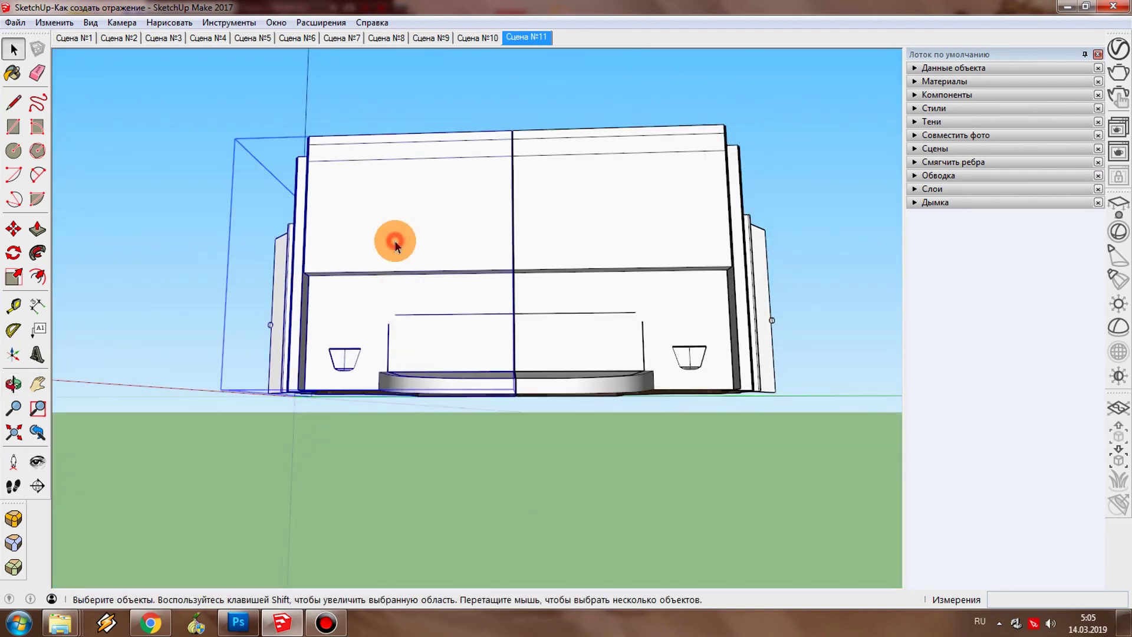
Step: Copy the bathroom box below the model and flip it along its blue axis
mouse_move(446, 245)
middle_down()
mouse_move(438, 132)
mouse_move(433, 365)
middle_up()
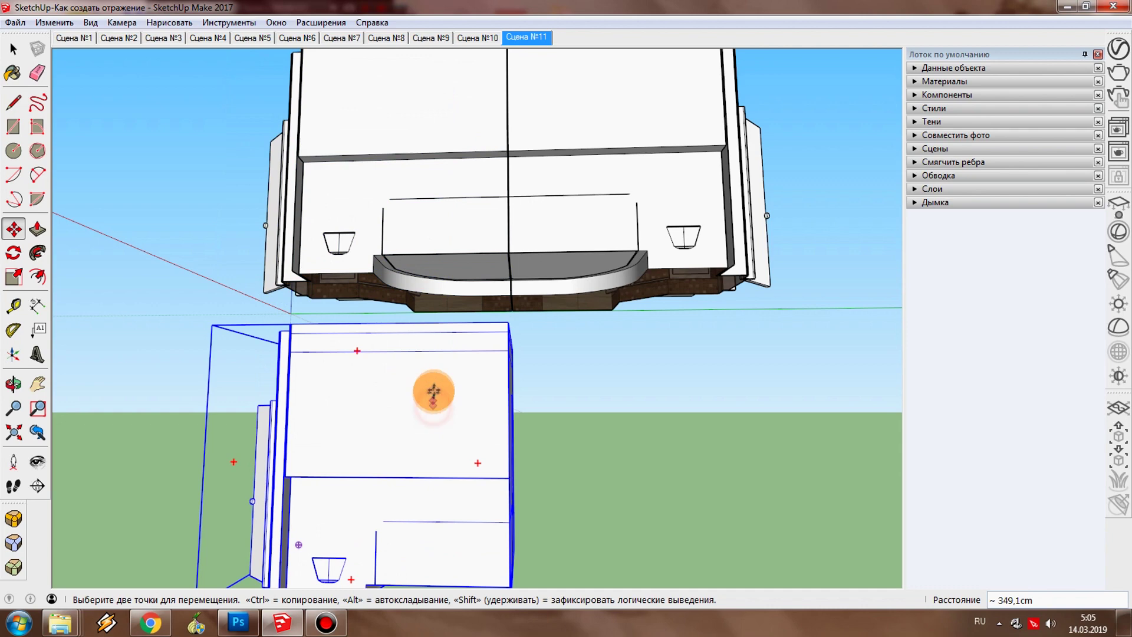
right_click(437, 384)
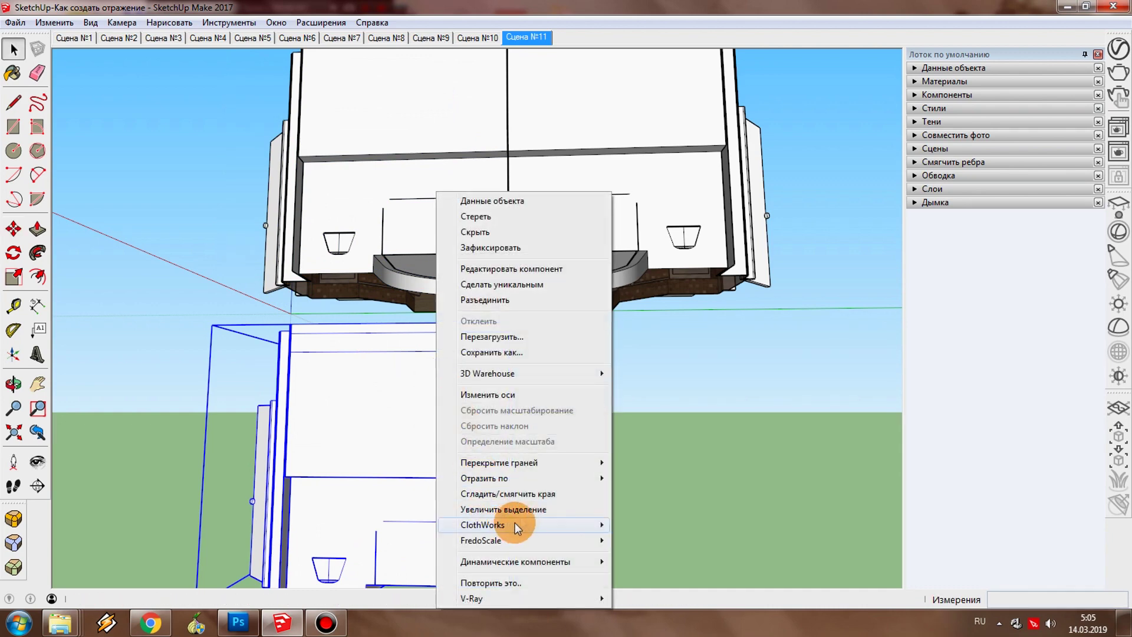
click(675, 517)
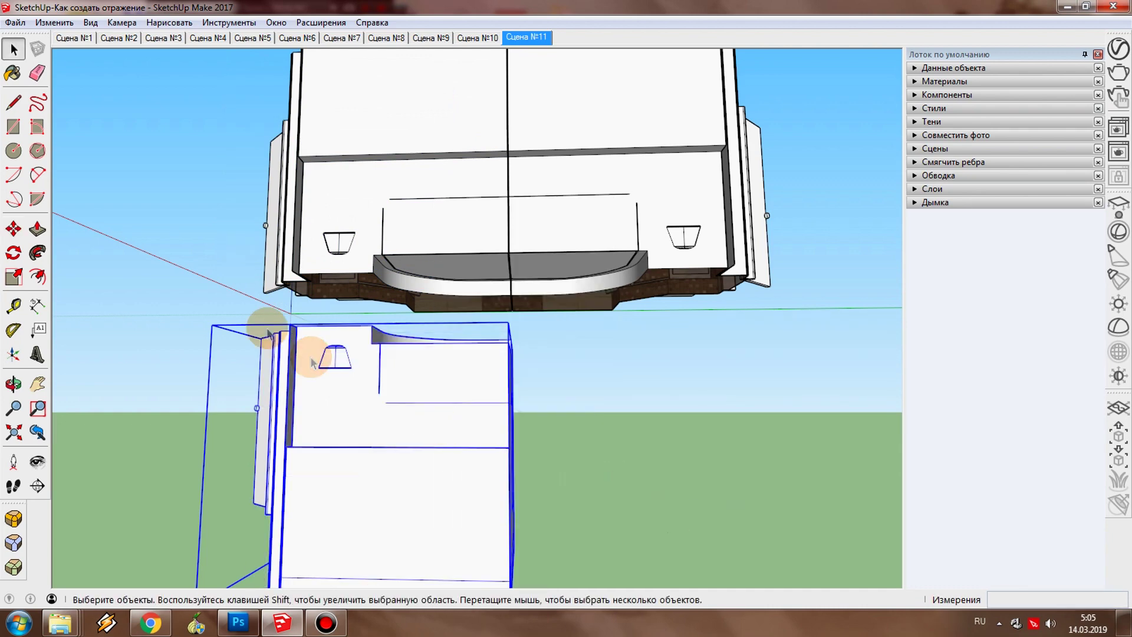
Step: Lower the flipped box into place beneath the model
scroll(324, 331, up, 3)
scroll(321, 331, up, 3)
scroll(518, 425, up, 3)
middle_drag(517, 426, 569, 492)
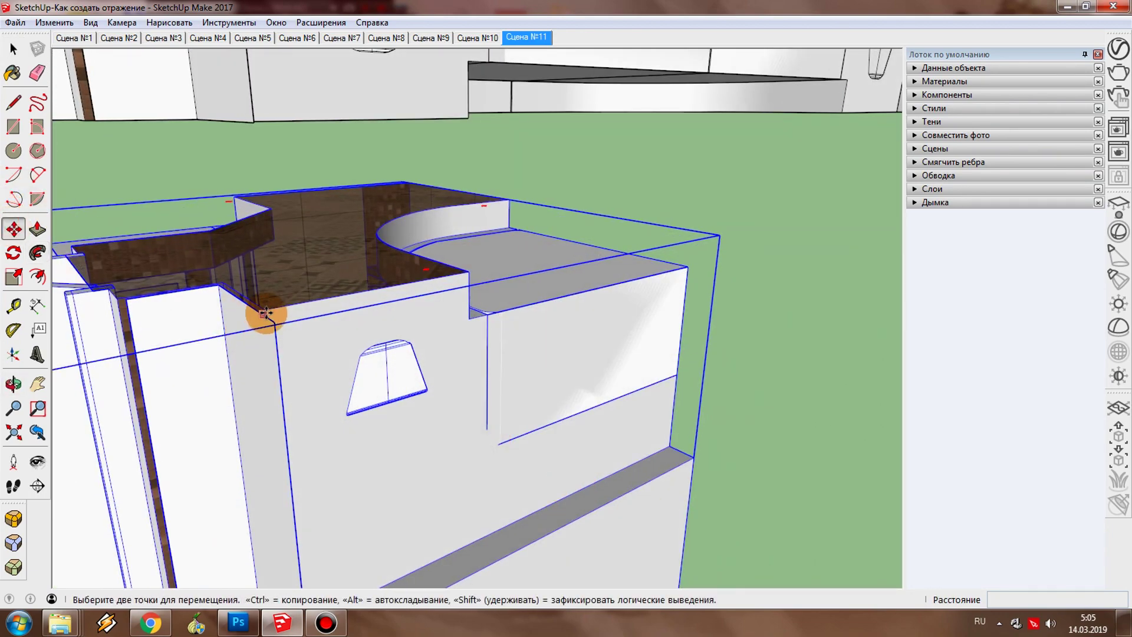
drag(264, 286, 265, 136)
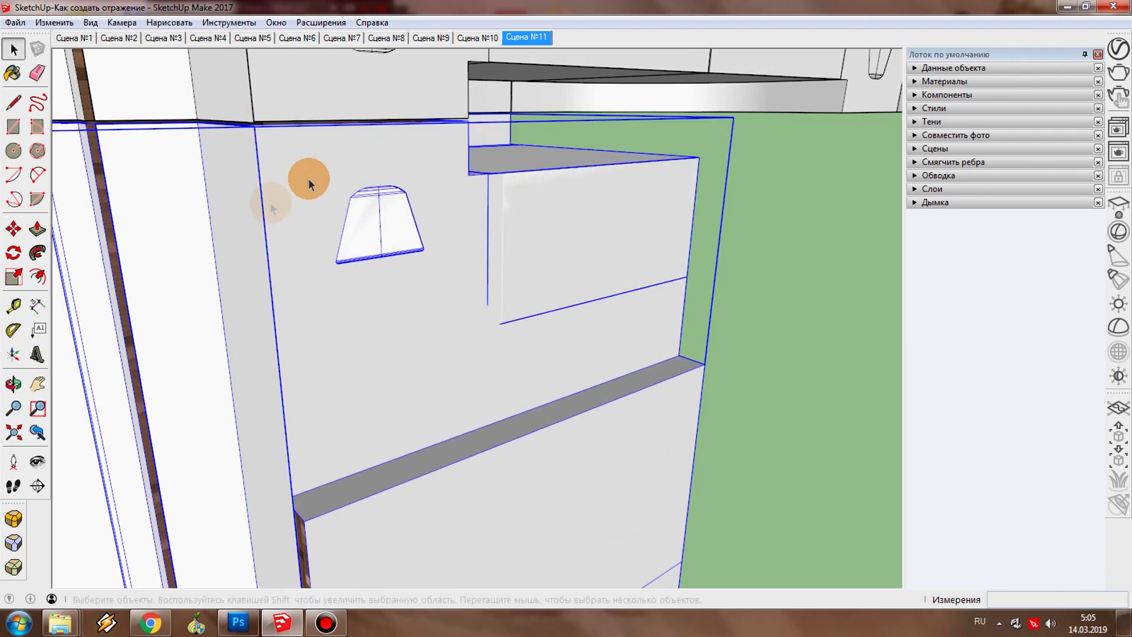
scroll(506, 361, down, 5)
scroll(652, 331, down, 3)
mouse_move(784, 362)
middle_down()
mouse_move(468, 357)
mouse_move(328, 338)
mouse_move(341, 254)
middle_up()
scroll(341, 253, up, 3)
scroll(341, 253, up, 3)
scroll(432, 167, up, 2)
mouse_move(432, 166)
middle_down()
mouse_move(248, 93)
mouse_move(253, 126)
mouse_move(240, 147)
mouse_move(162, 95)
mouse_move(176, 55)
mouse_move(245, 118)
mouse_move(222, 285)
mouse_move(366, 282)
mouse_move(518, 371)
mouse_move(655, 260)
mouse_move(636, 306)
mouse_move(307, 304)
mouse_move(611, 313)
mouse_move(379, 207)
mouse_move(348, 212)
mouse_move(324, 333)
middle_up()
scroll(327, 290, down, 5)
scroll(324, 333, down, 3)
mouse_move(366, 424)
middle_down()
mouse_move(227, 316)
mouse_move(538, 323)
mouse_move(452, 247)
mouse_move(501, 295)
mouse_move(735, 323)
mouse_move(594, 310)
middle_up()
mouse_move(594, 310)
mouse_down()
mouse_move(517, 285)
mouse_move(377, 267)
mouse_up()
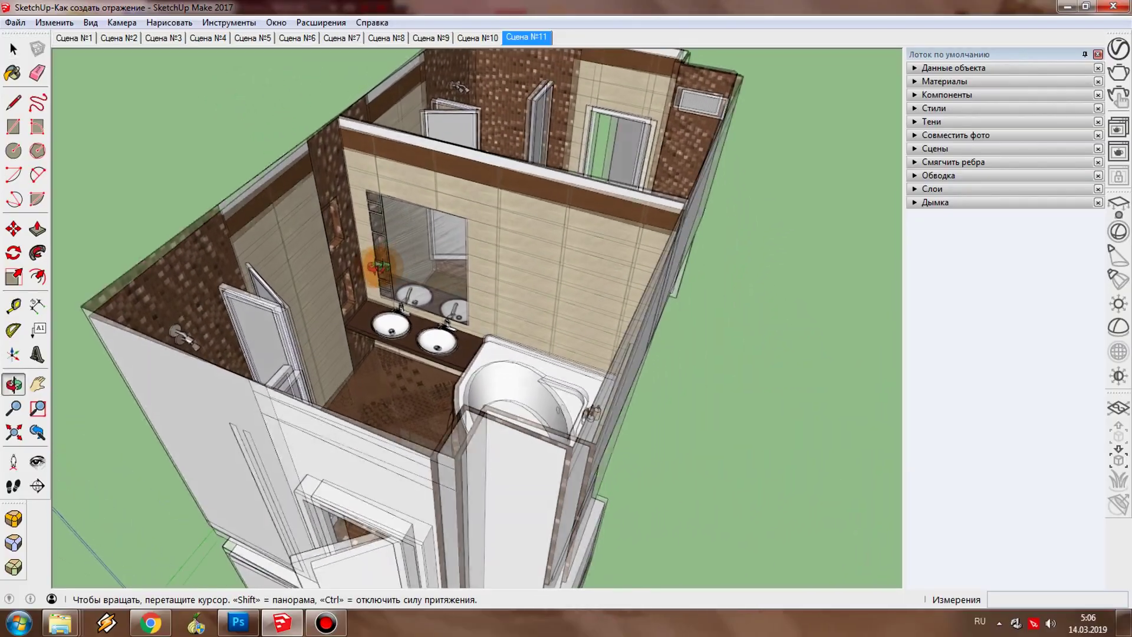
scroll(349, 265, up, 3)
scroll(379, 214, up, 2)
mouse_move(462, 260)
shift+middle_down()
mouse_move(525, 218)
mouse_move(524, 267)
shift+middle_up()
mouse_move(524, 267)
mouse_down()
mouse_move(523, 283)
mouse_move(537, 256)
mouse_move(525, 309)
mouse_move(525, 228)
mouse_move(527, 296)
mouse_up()
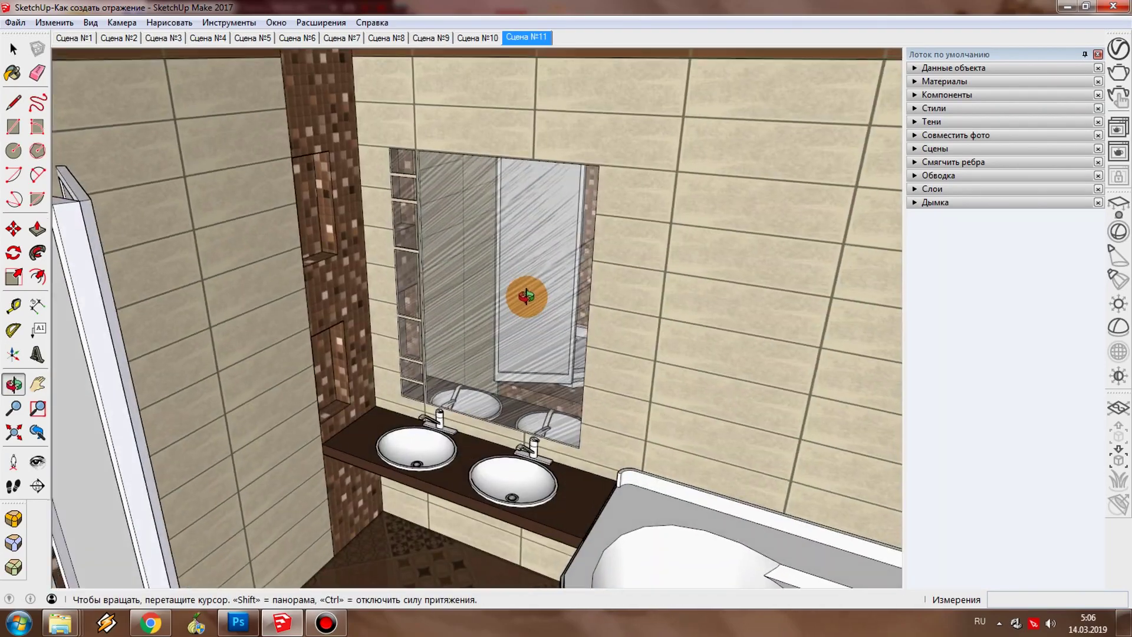